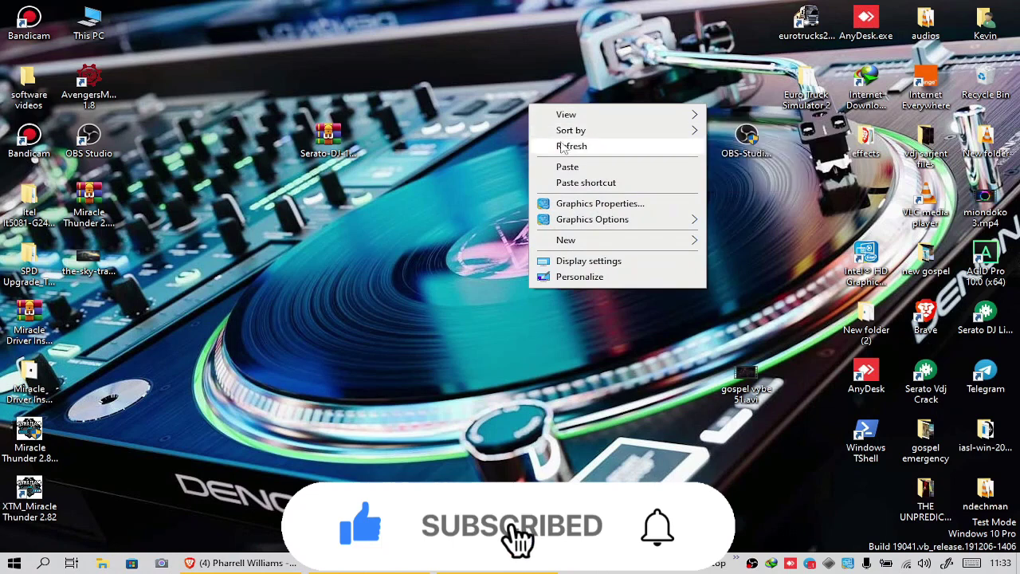
Refresh the desktop, then start VirtualDJ from the Serato Vdj shortcut.
right_click(565, 149)
left_click(614, 194)
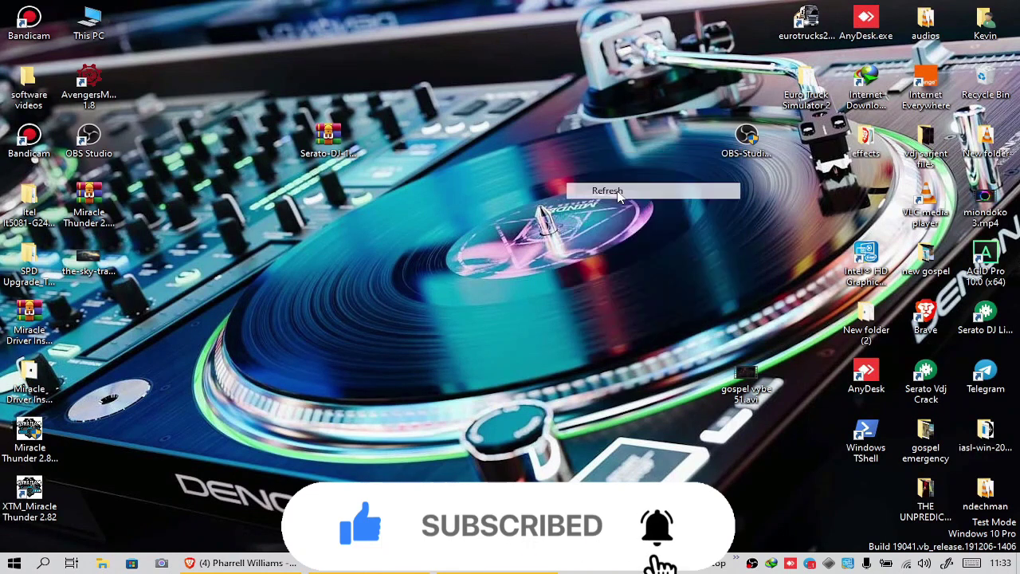
double_click(925, 379)
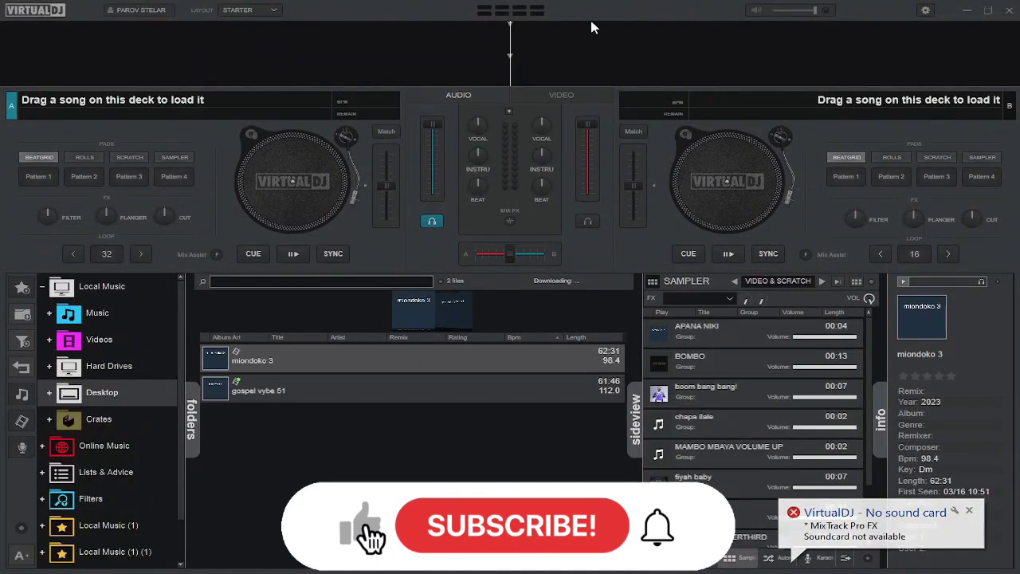
Compare the Skin_VDJ8Serato_DJ_1.8.1 variant, settle on the Serato-DJ-1.8.1 skin, and close Settings.
left_click(925, 10)
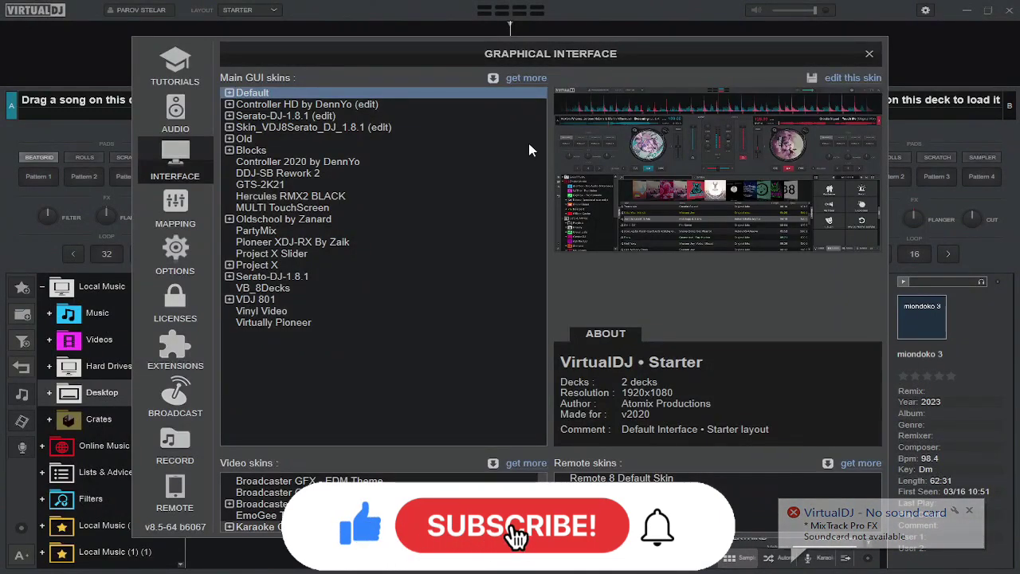
left_click(324, 117)
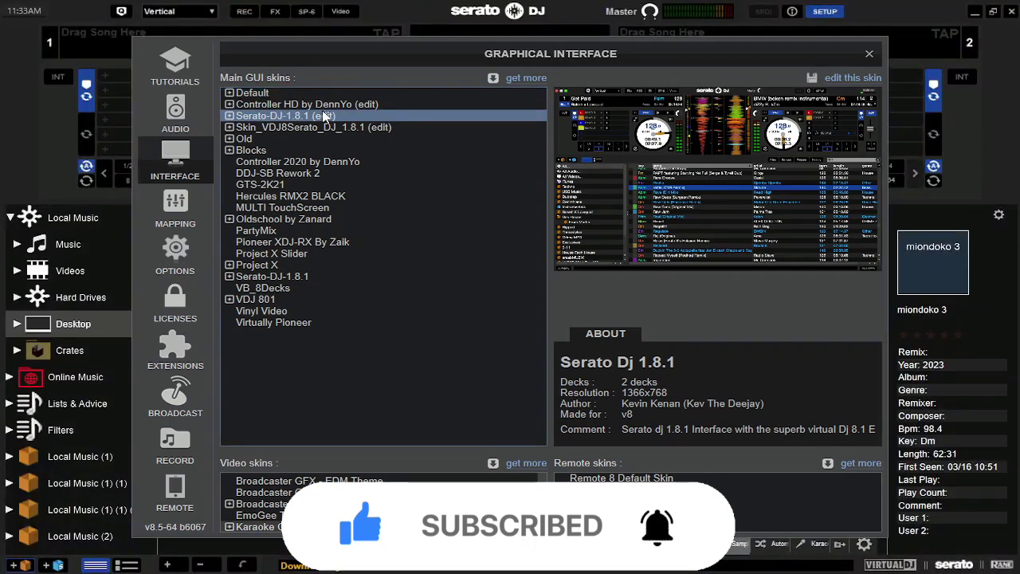
left_click(322, 128)
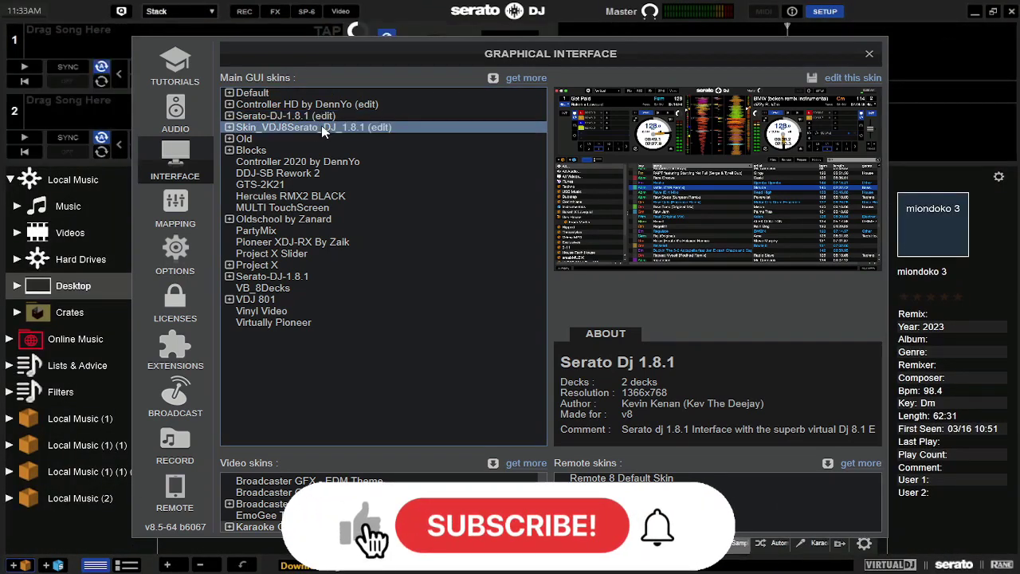
left_click(319, 116)
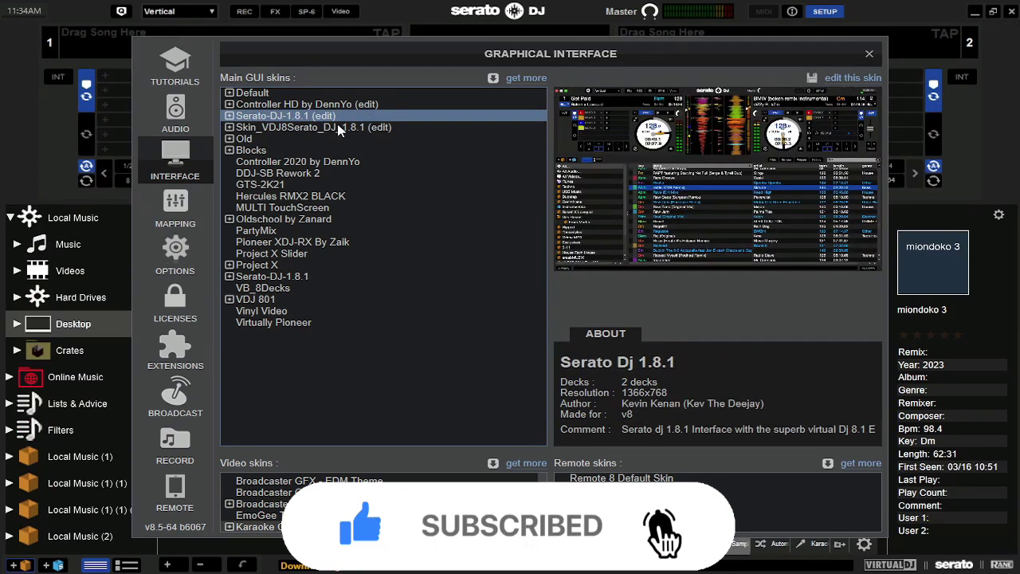
left_click(338, 129)
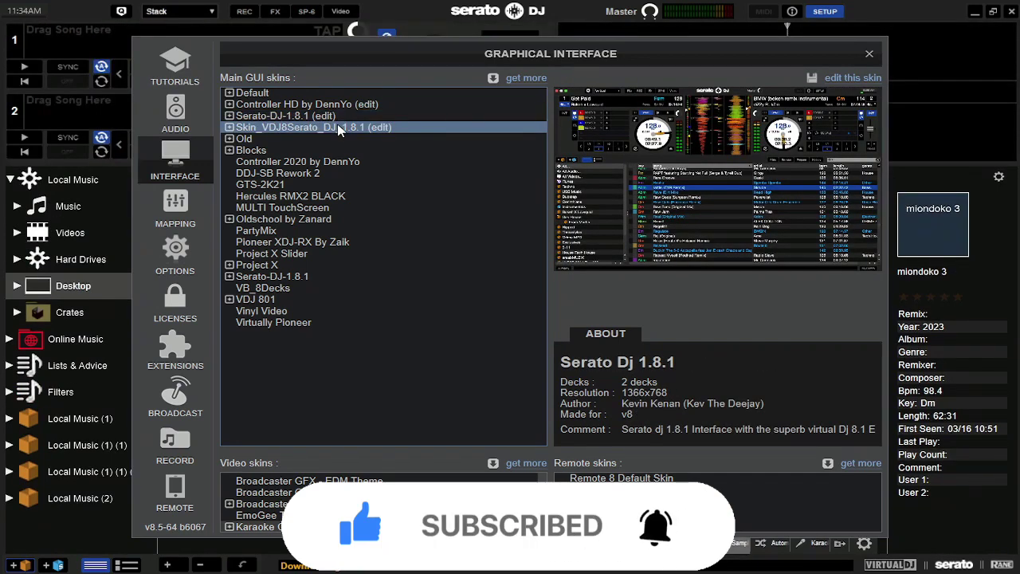
mouse_move(310, 115)
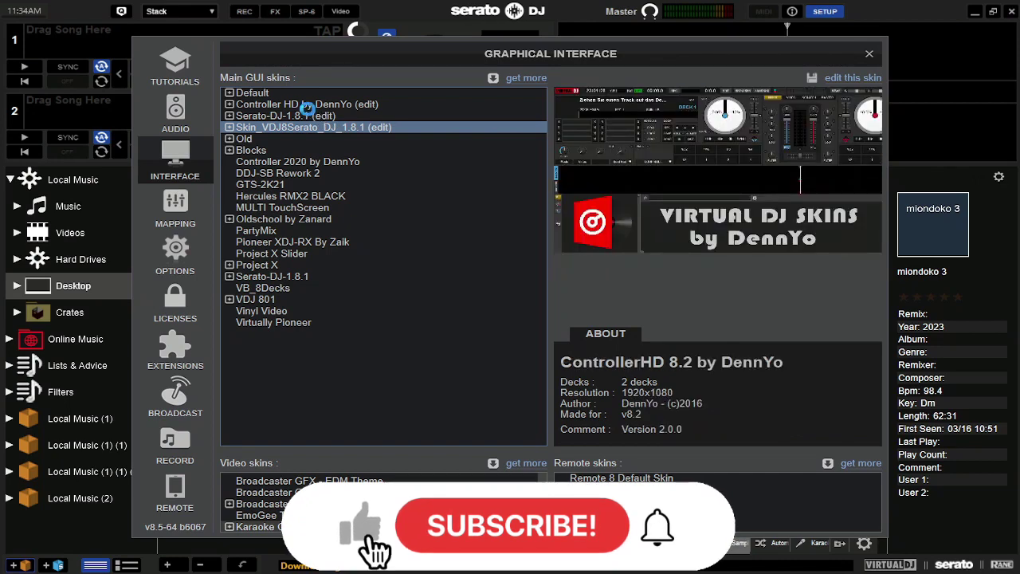
left_click(296, 116)
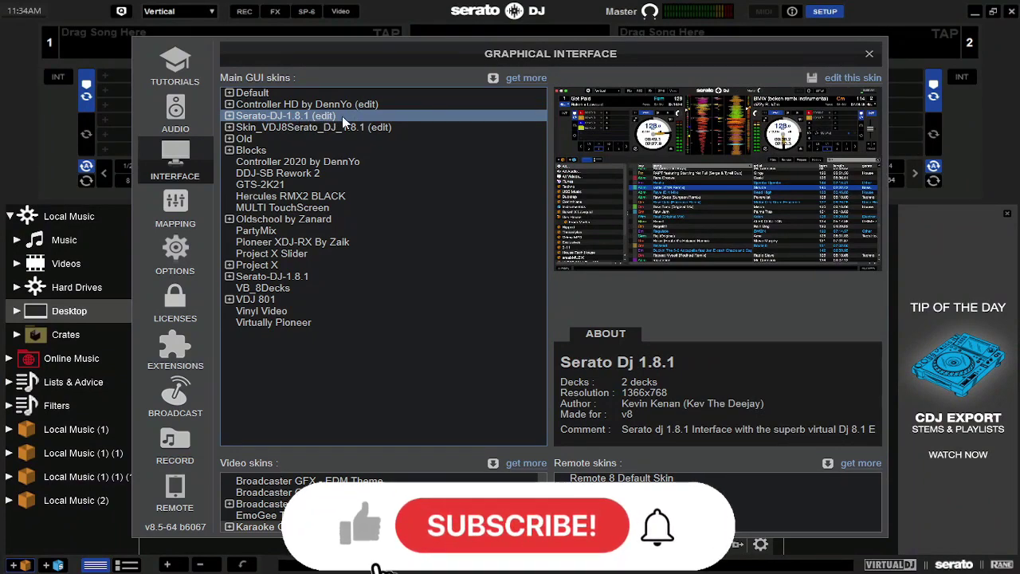
key("Escape")
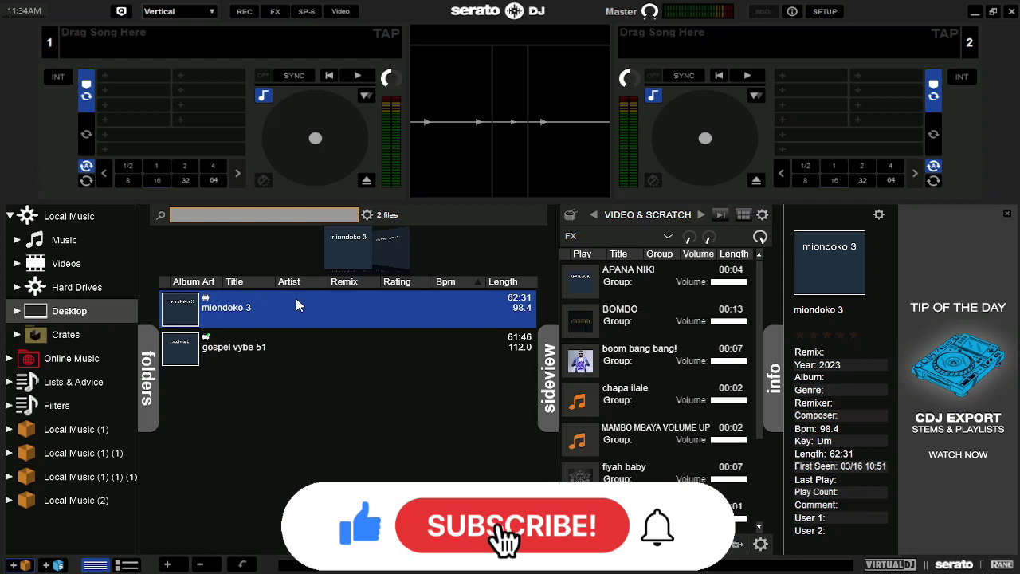
Load miondoko 3 onto deck 1 and toggle its video between full screen and the panel.
left_click_drag(369, 311, 330, 131)
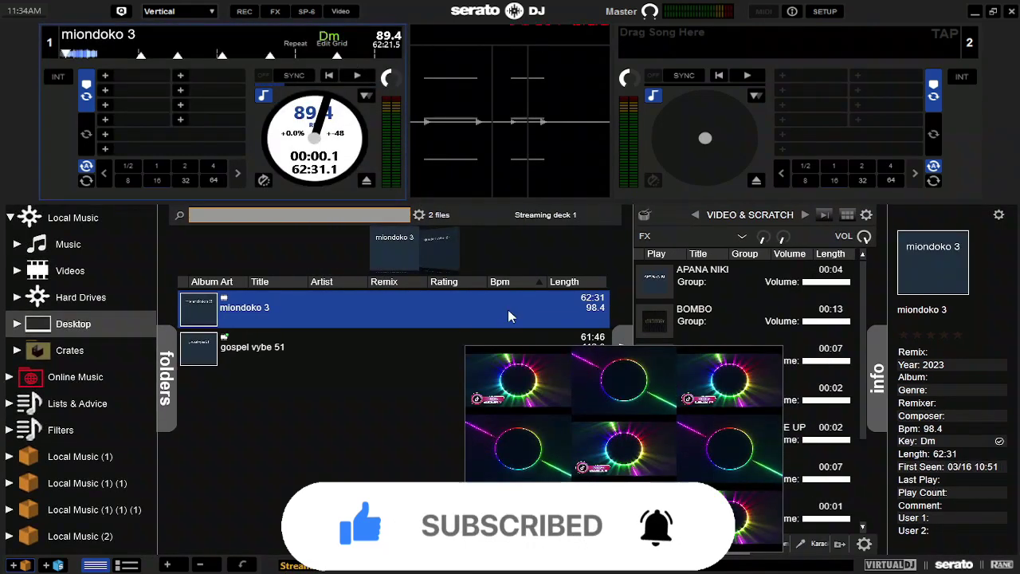
double_click(514, 377)
double_click(516, 379)
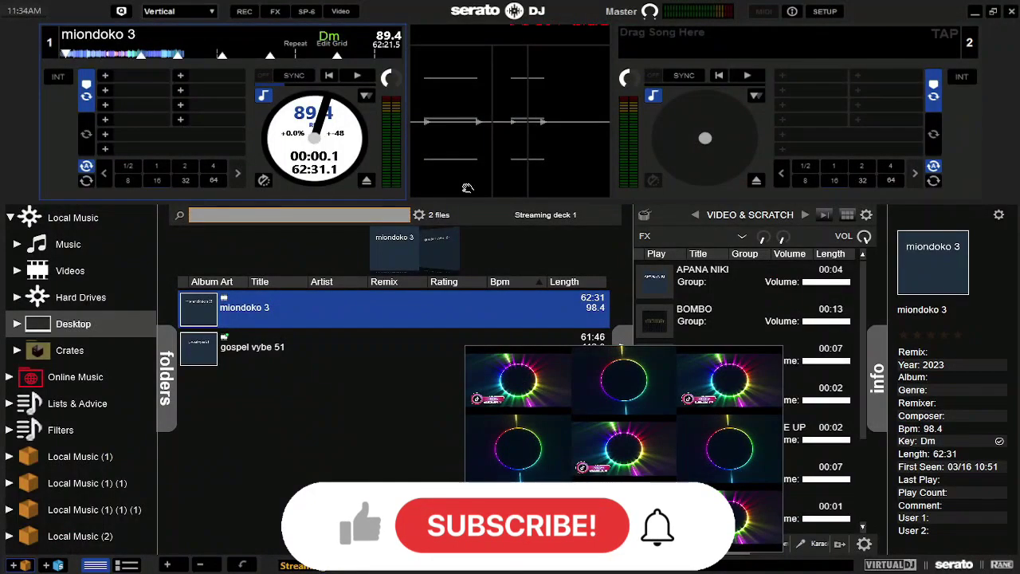
double_click(604, 457)
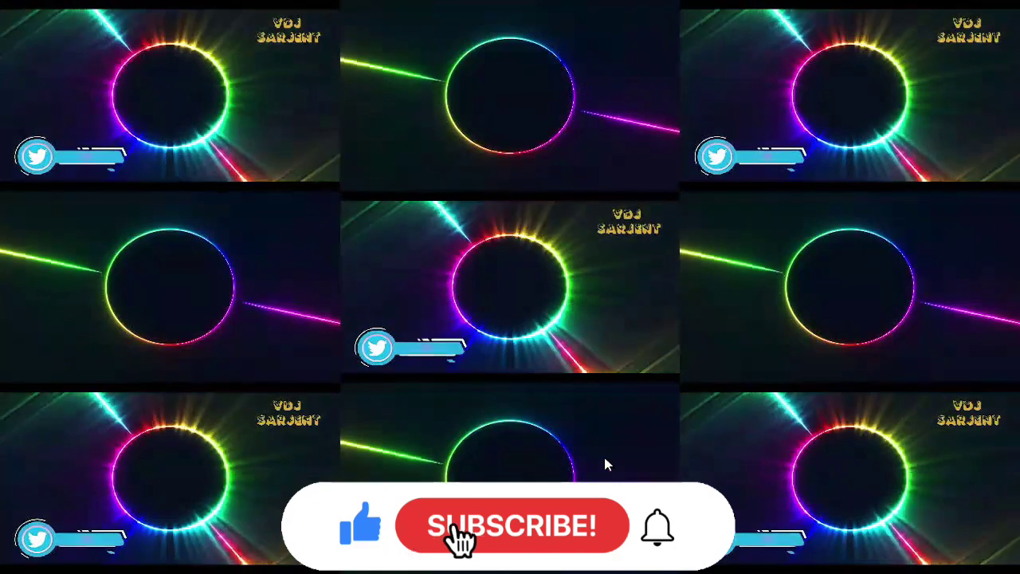
double_click(684, 322)
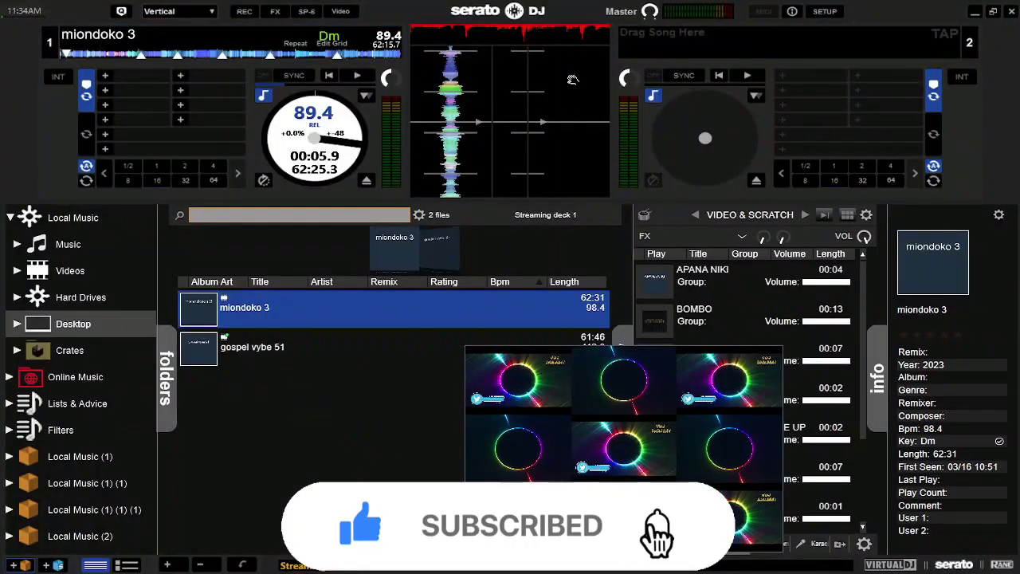
Switch the Serato skin layout to Extended, then to Stack, and open the Interface settings.
left_click(212, 12)
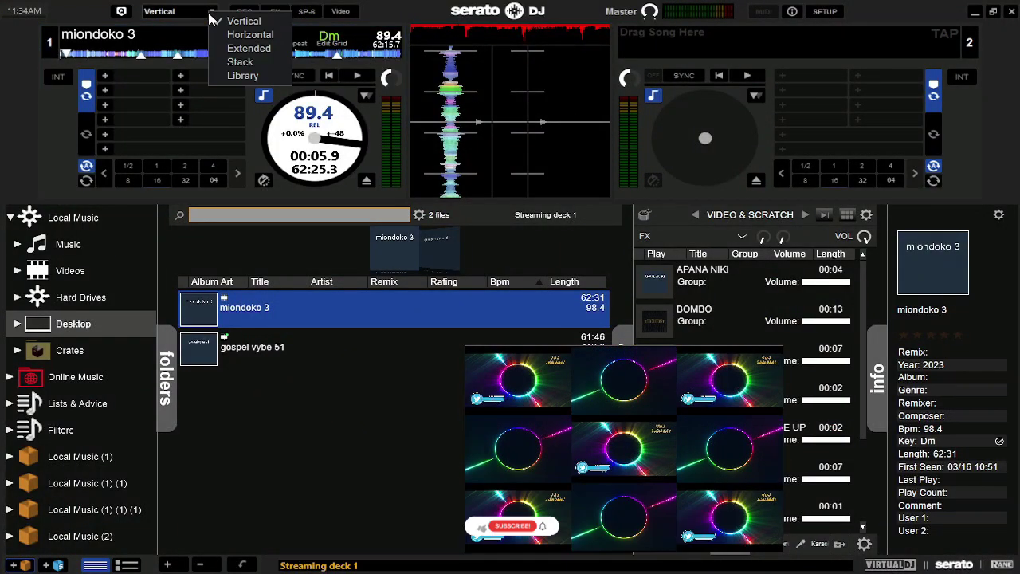
left_click(247, 49)
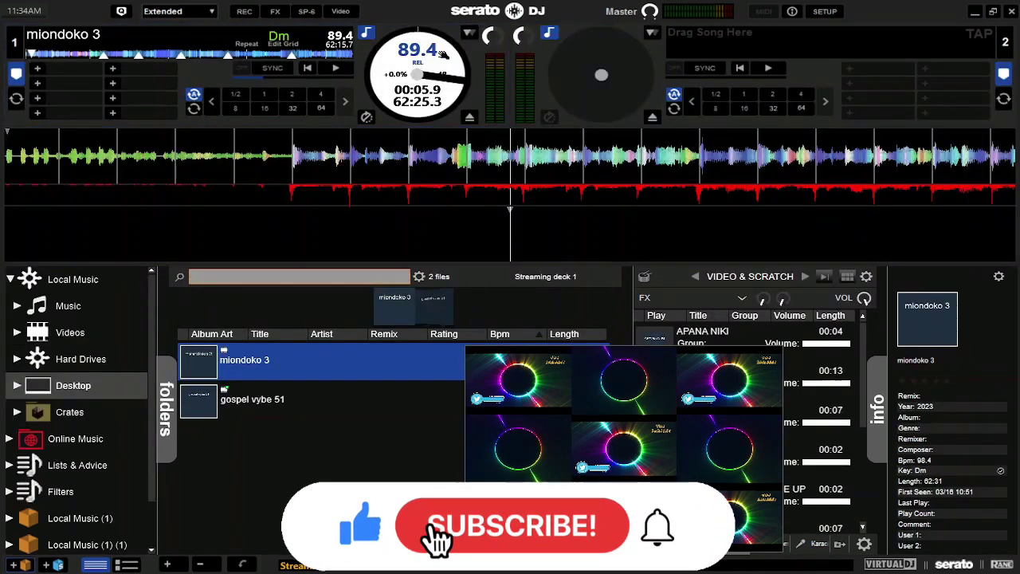
left_click(209, 11)
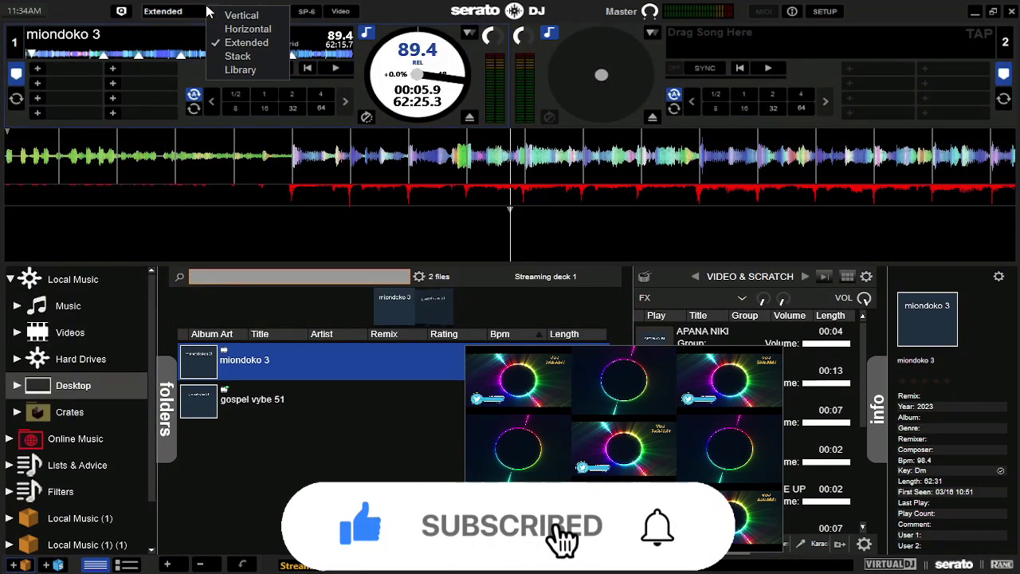
left_click(236, 56)
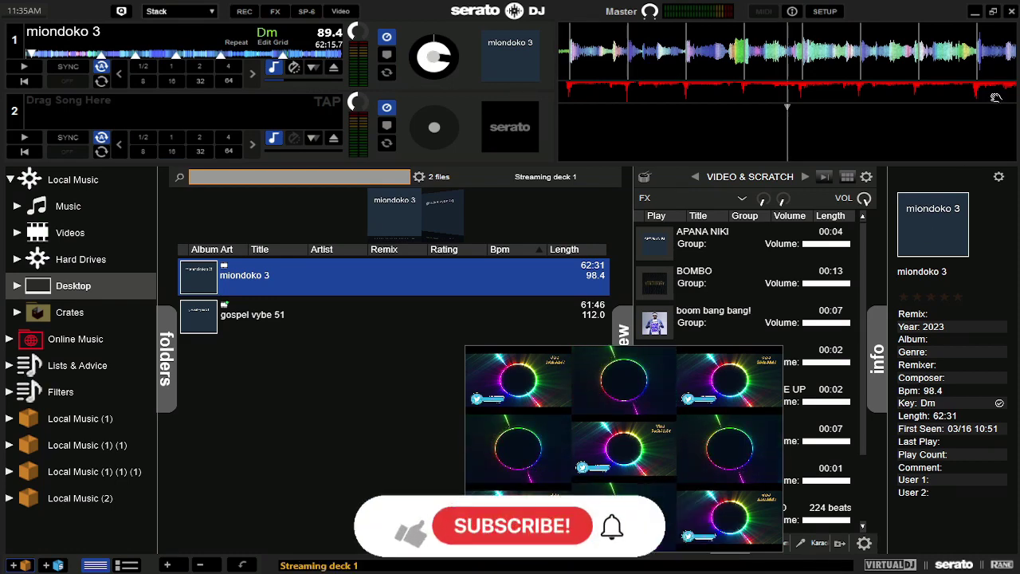
left_click(825, 12)
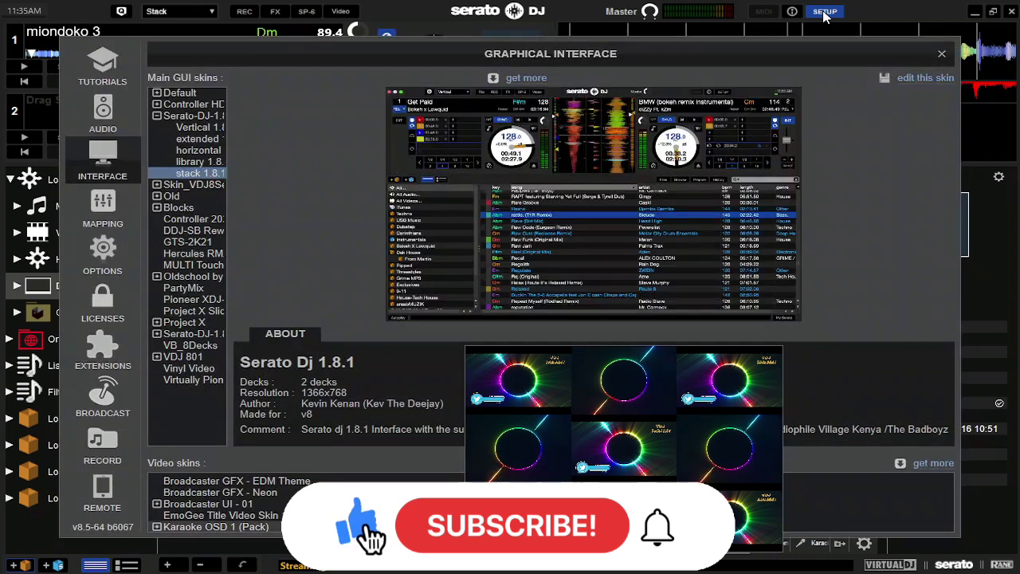
In the controller mapping settings, filter the controller list to connected controllers only.
left_click(120, 202)
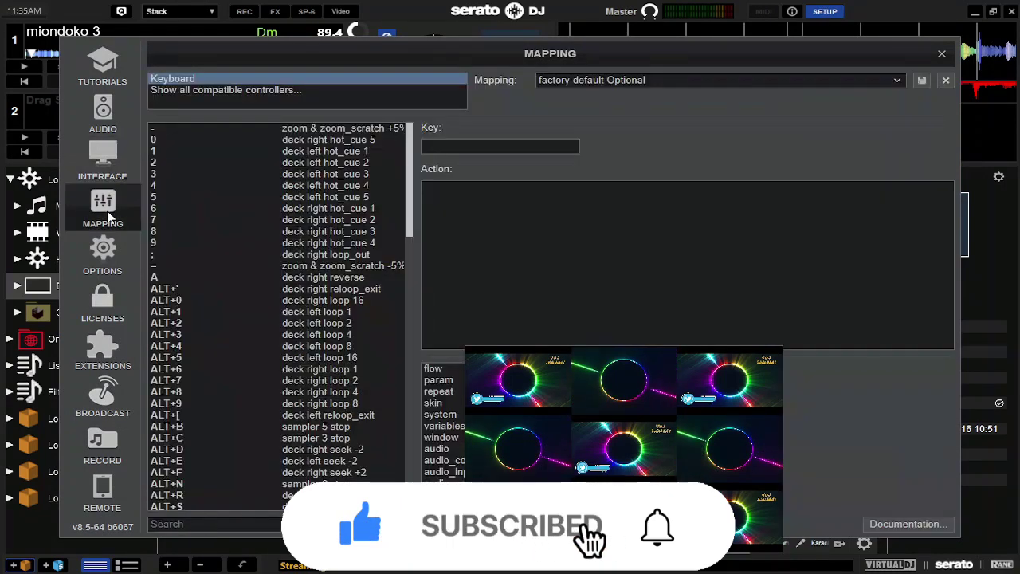
left_click(266, 97)
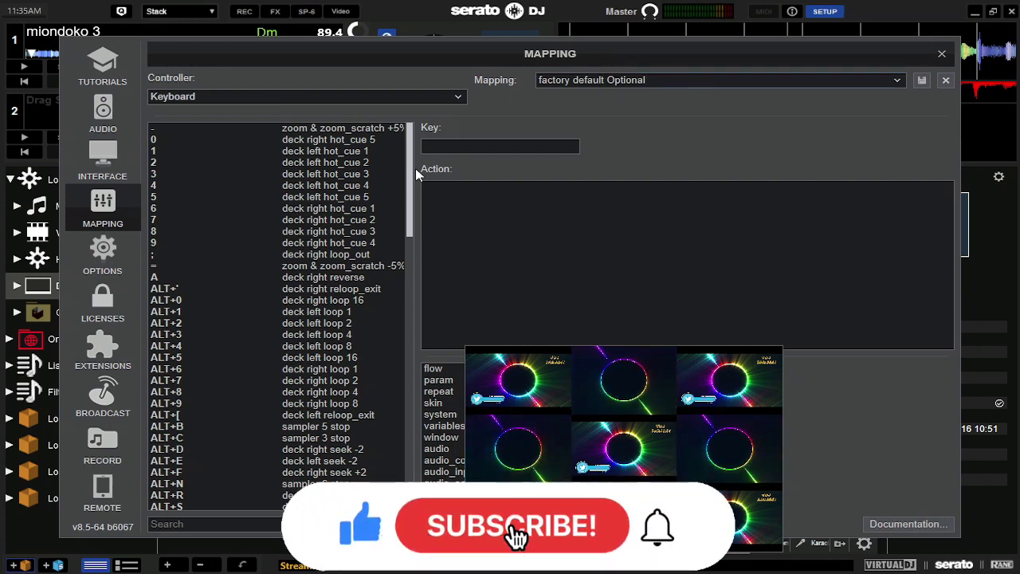
left_click(456, 98)
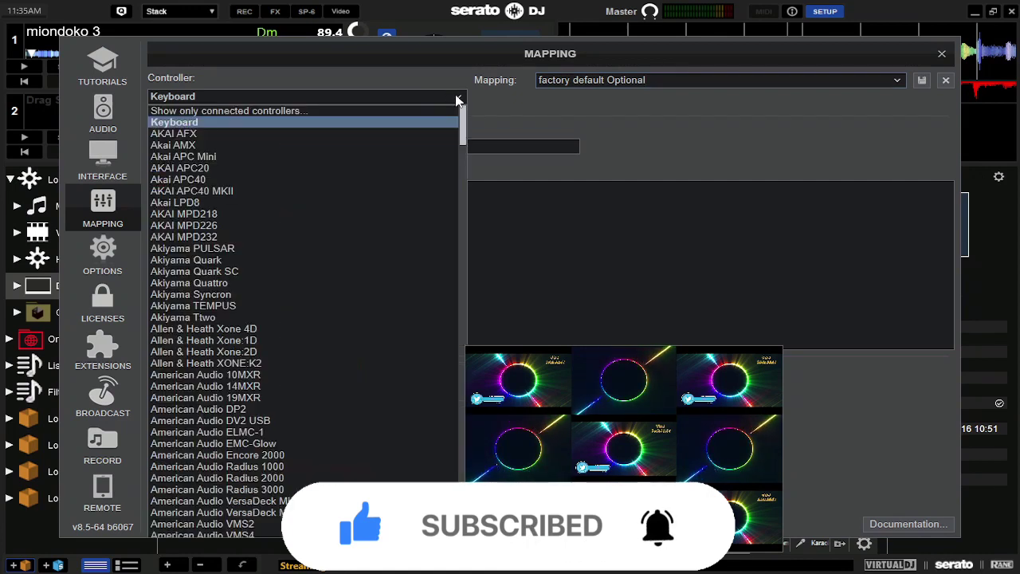
left_click(323, 113)
left_click(411, 96)
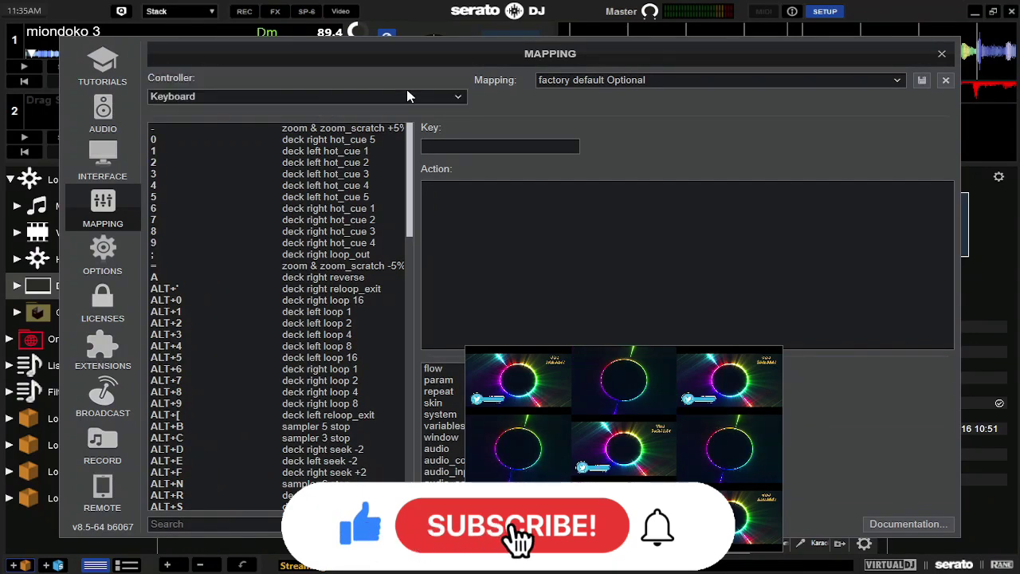
Keep Keyboard as the mapped controller and close the settings window.
left_click(455, 97)
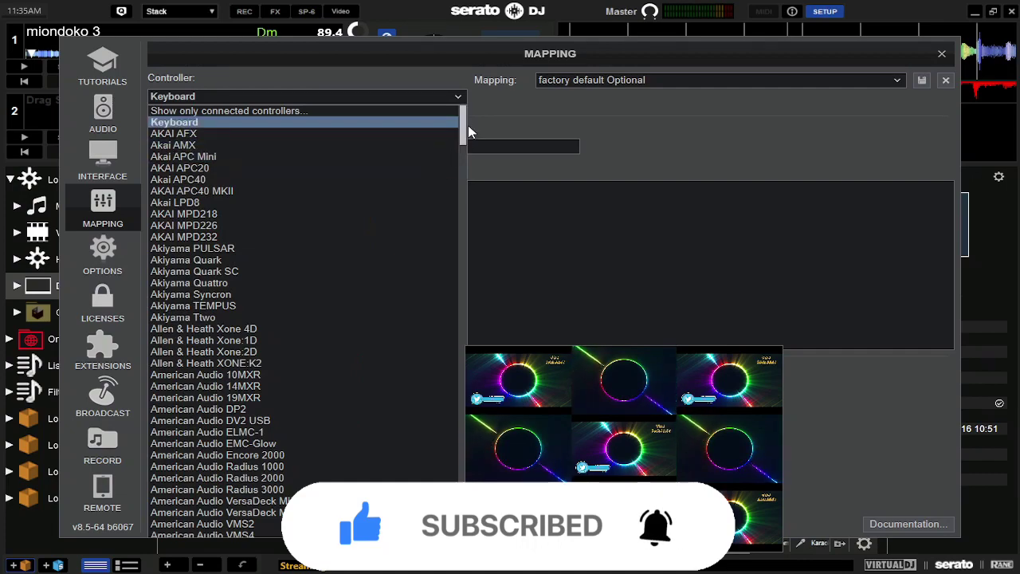
left_click_drag(462, 131, 488, 367)
left_click(480, 383)
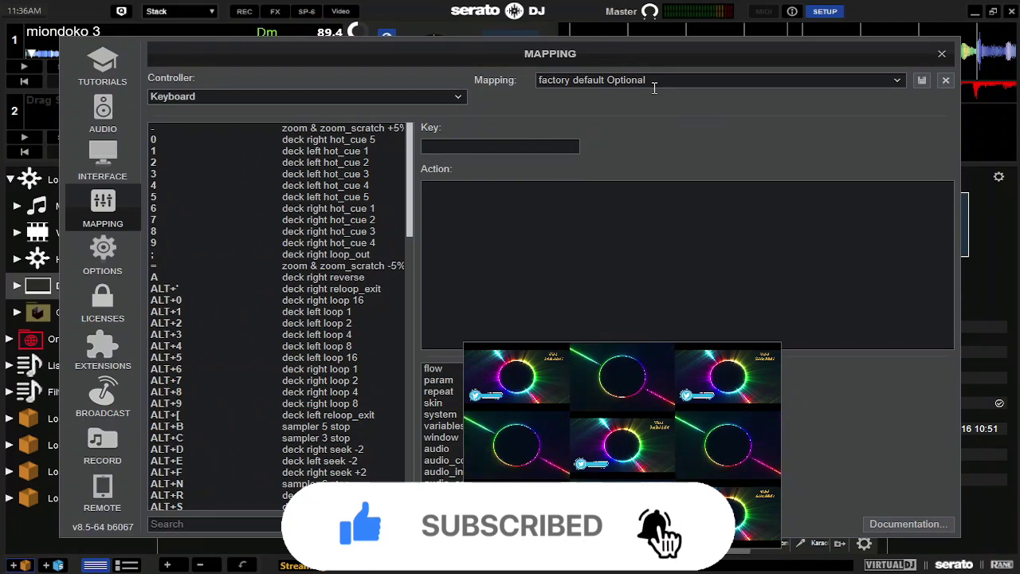
left_click(455, 99)
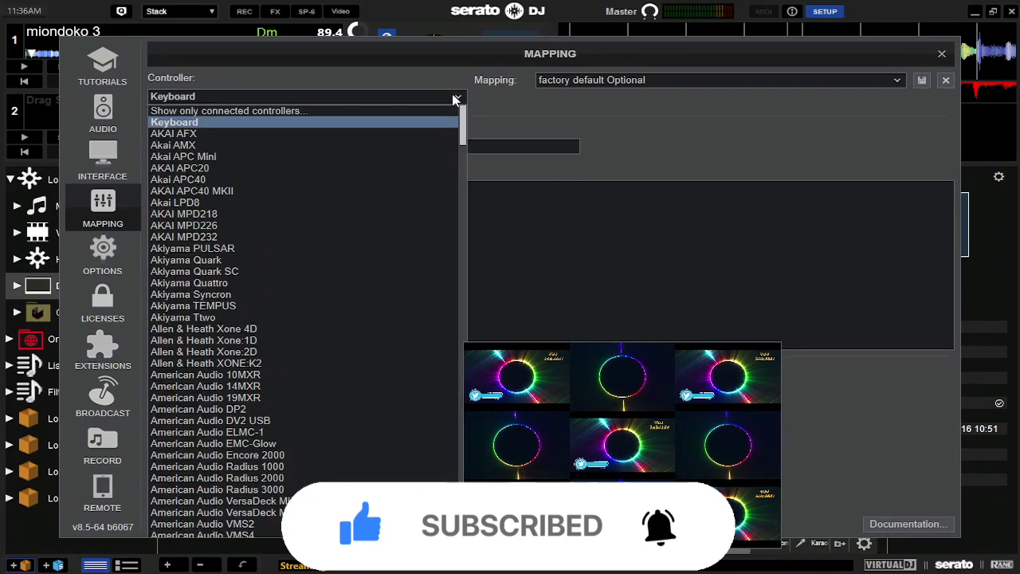
left_click(604, 139)
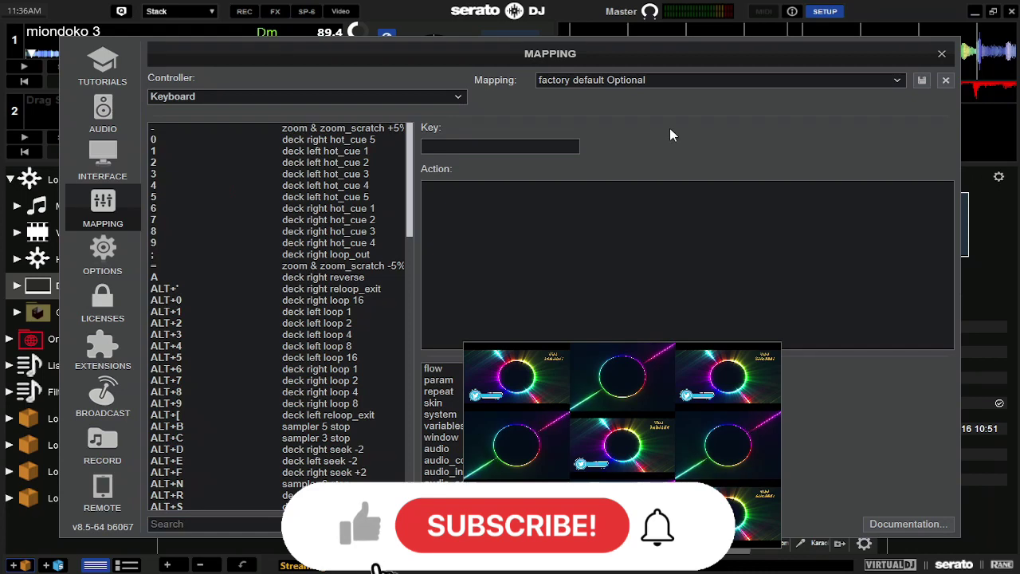
left_click(941, 54)
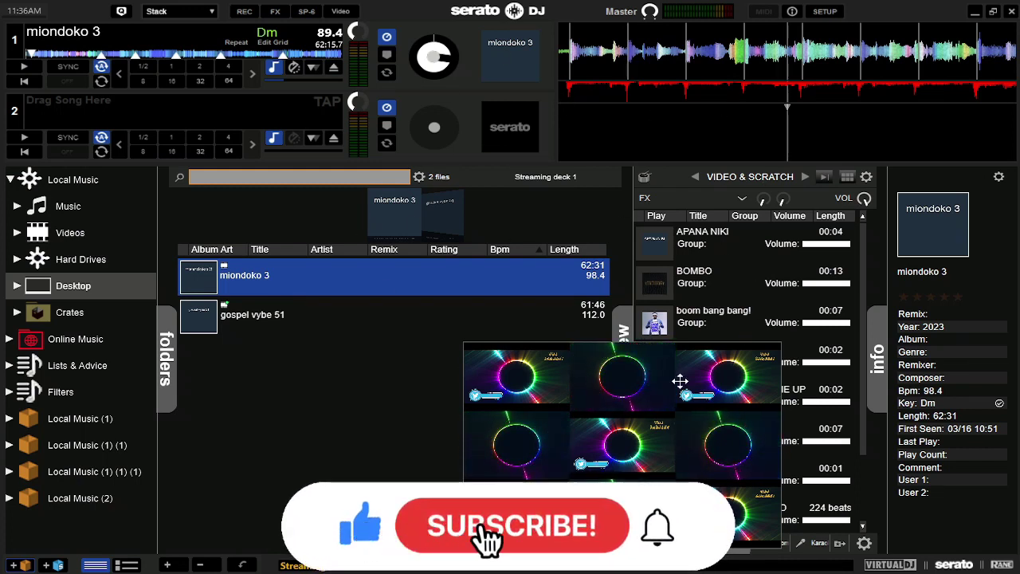
Quit VirtualDJ with Alt+F4 so the Exit? prompt appears.
left_click_drag(646, 391, 325, 332)
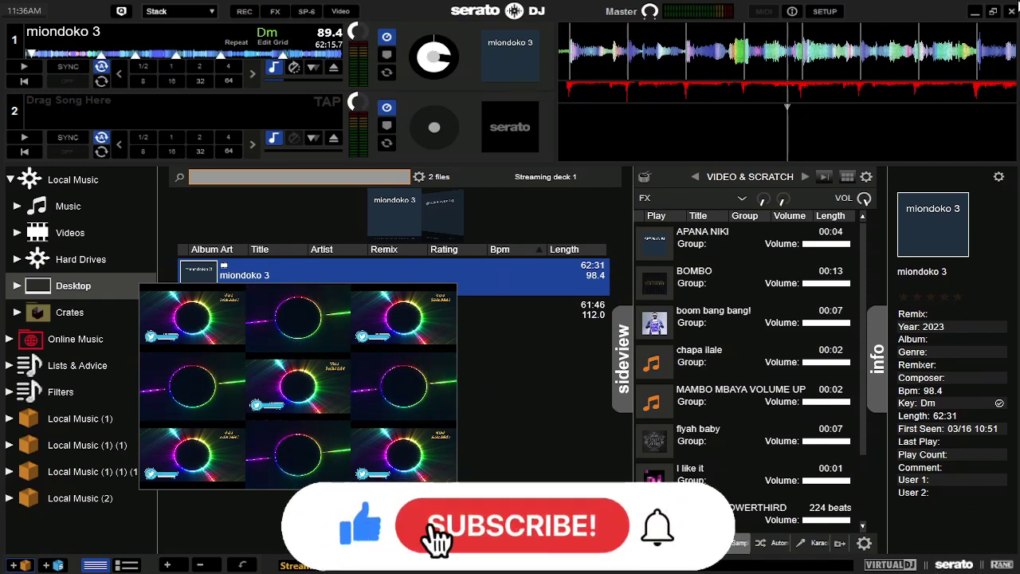
key("alt+F4")
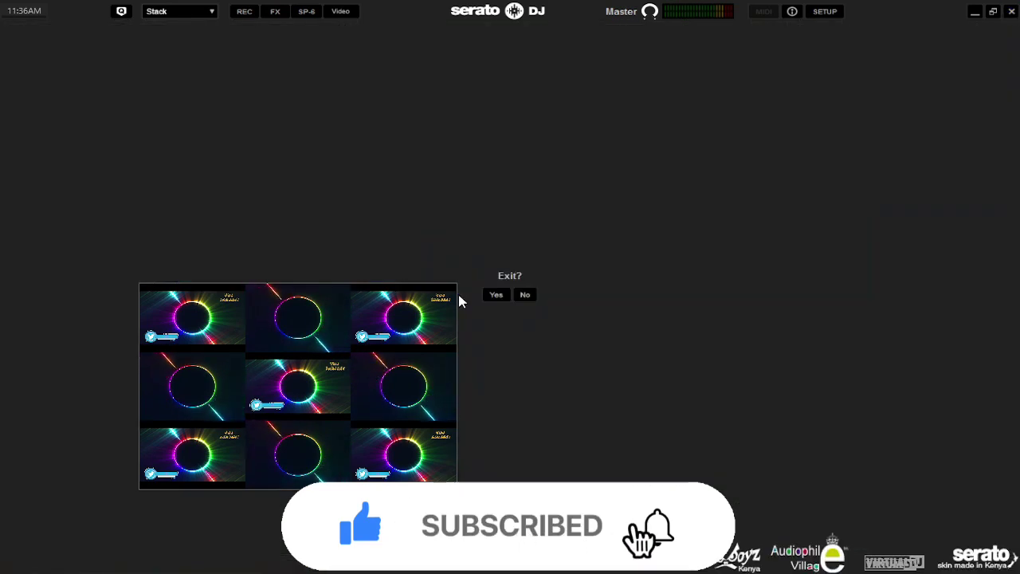
Confirm exiting VirtualDJ and rename the Serato Vdj Crack shortcut to SERATO.
left_click(495, 295)
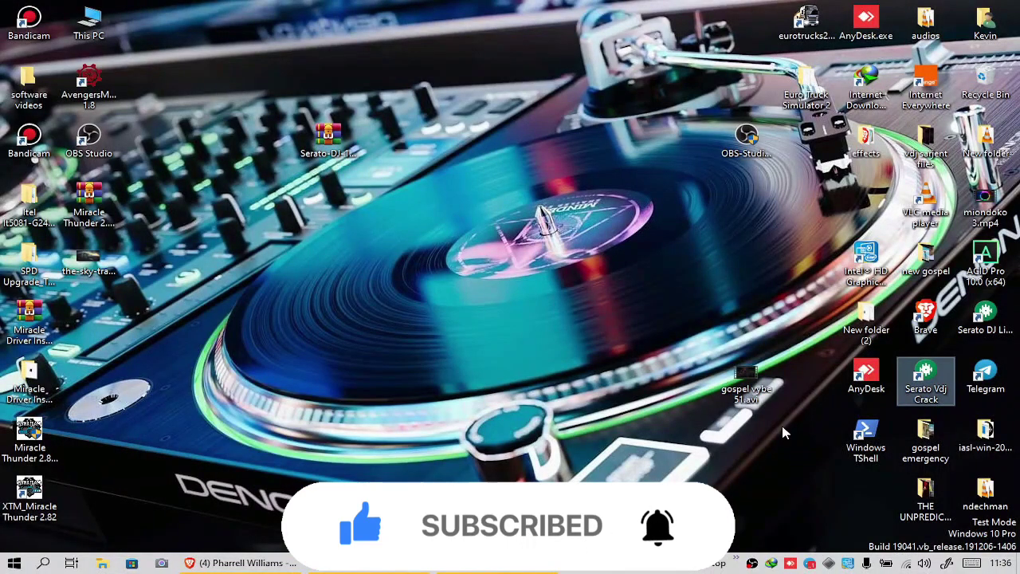
right_click(937, 385)
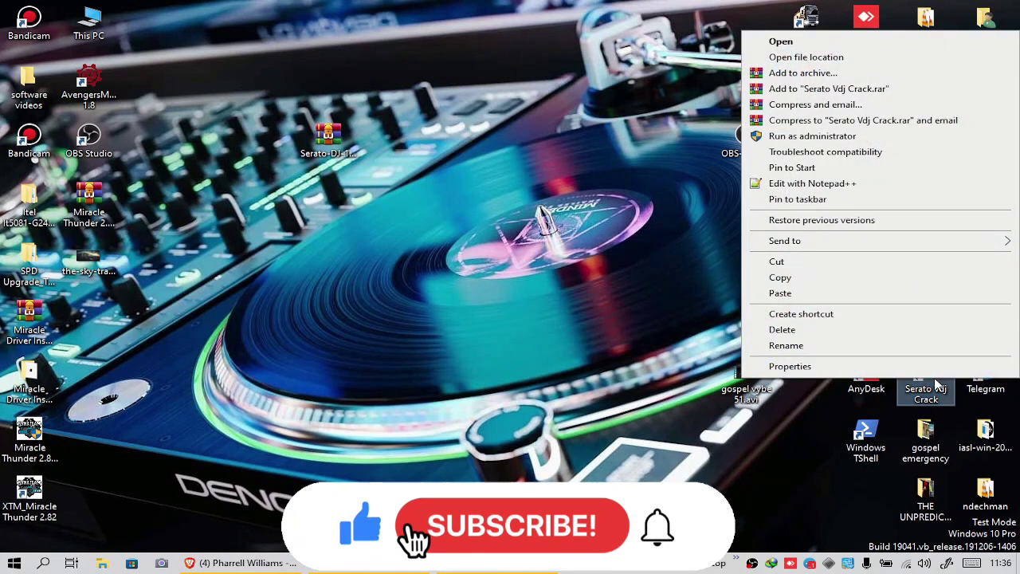
left_click(837, 353)
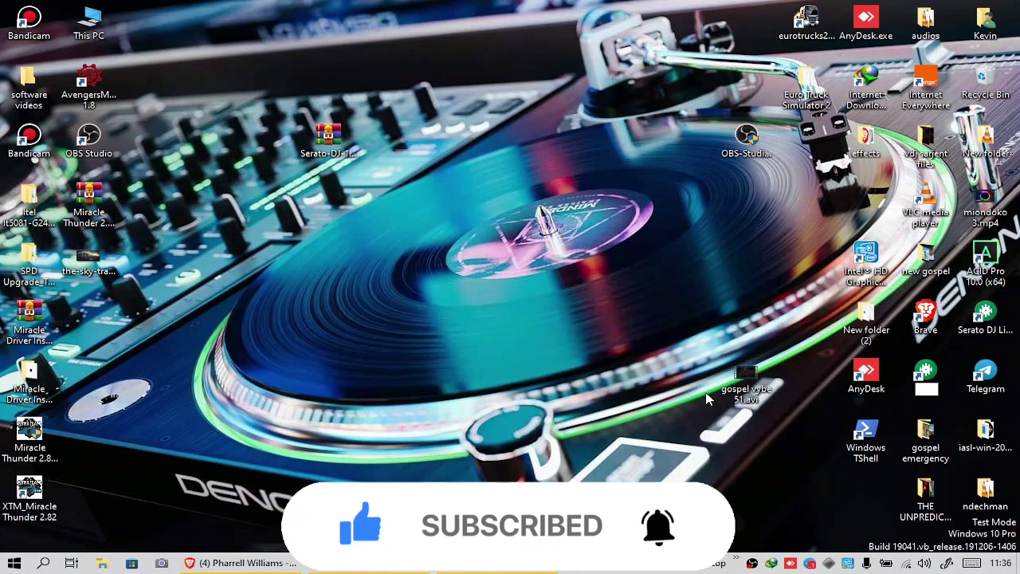
type("SERATO")
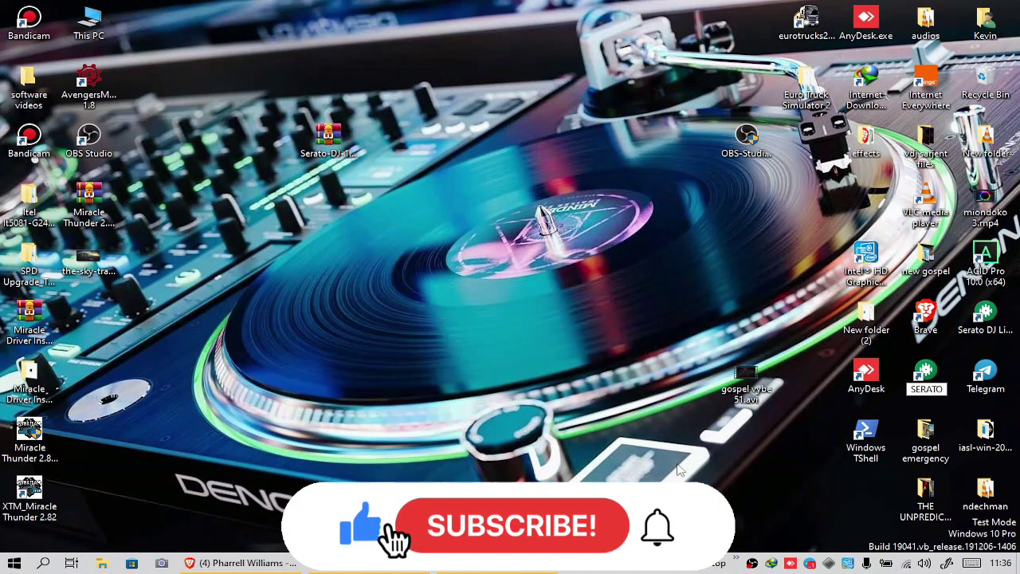
key("Return")
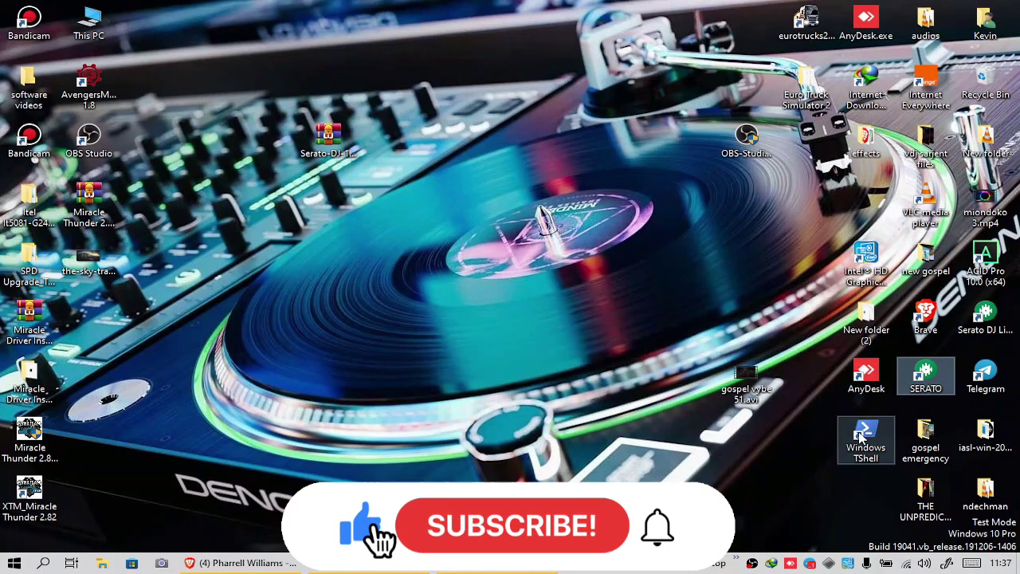
Open the SERATO shortcut's Properties and its Change Icon chooser, then switch to Brave.
right_click(941, 387)
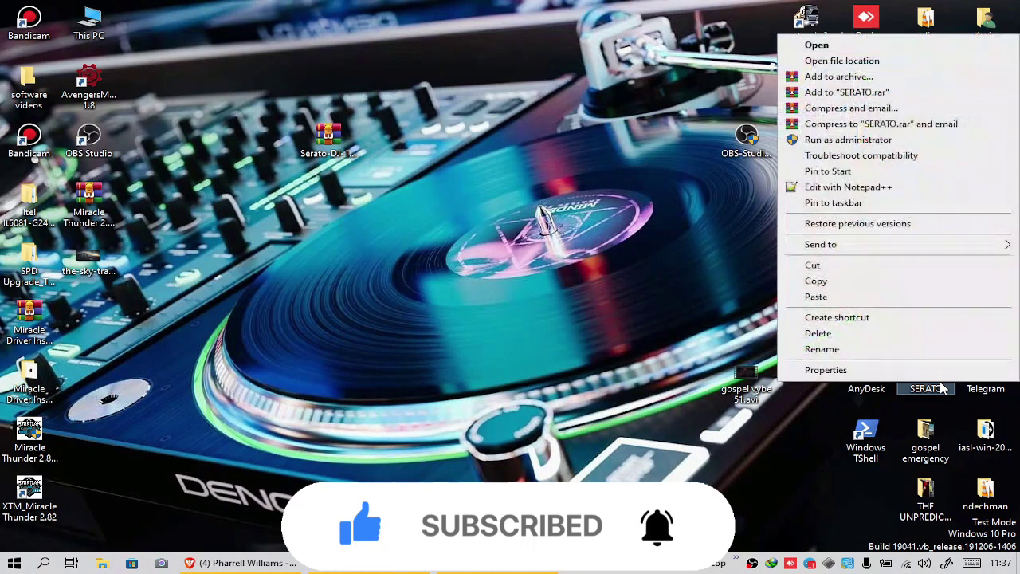
left_click(826, 370)
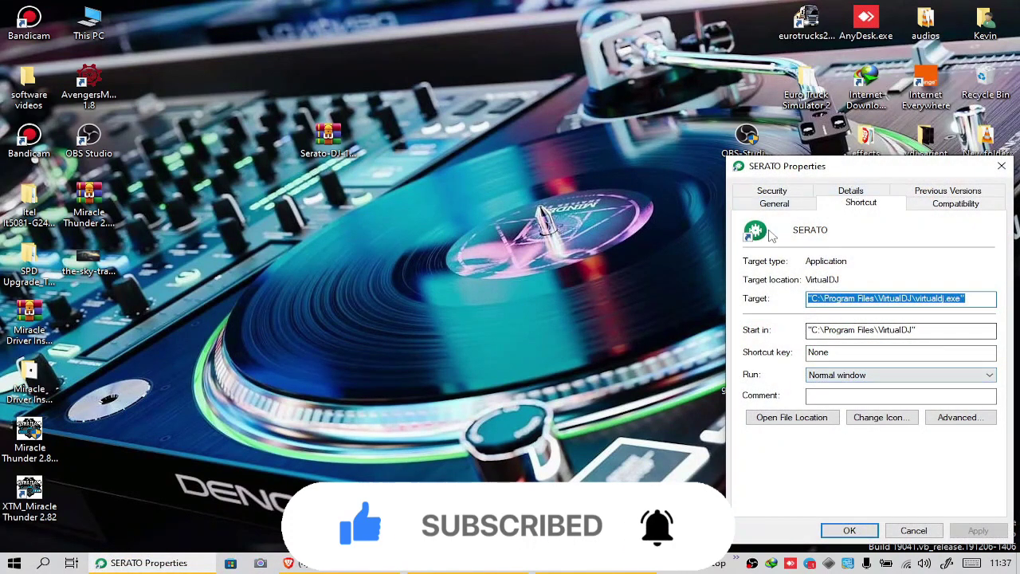
left_click(877, 419)
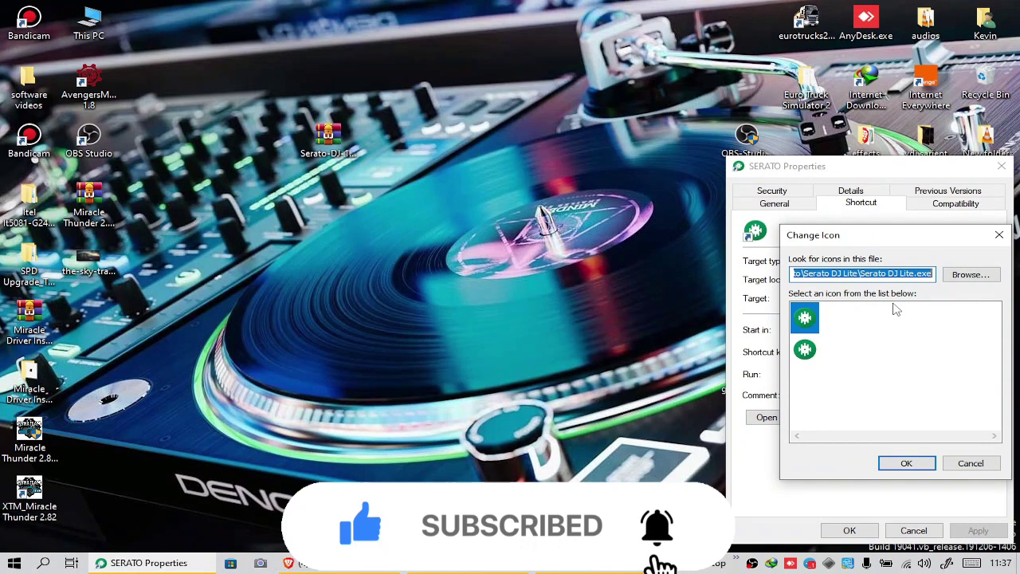
mouse_move(465, 562)
left_click(366, 471)
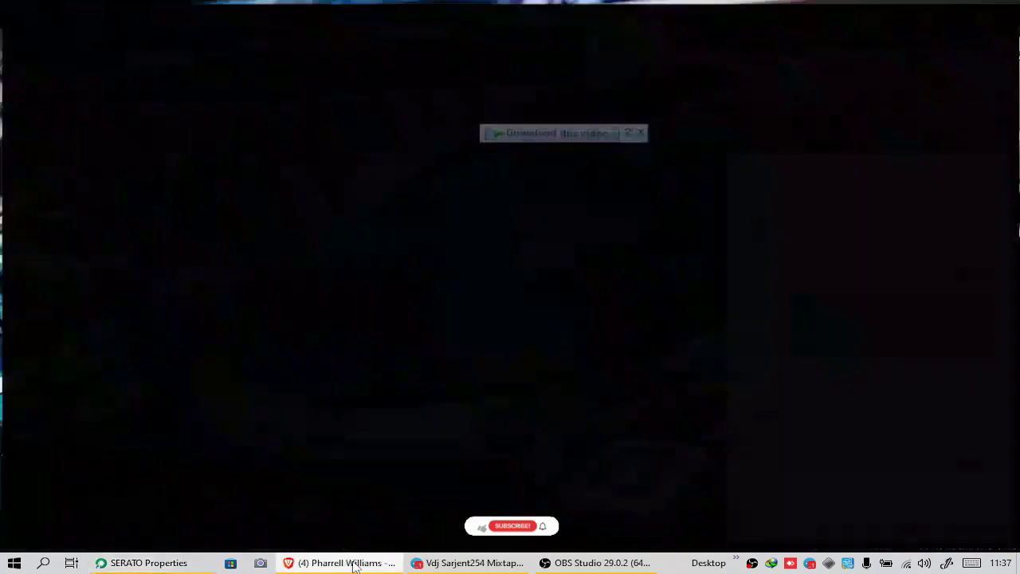
Search Google for 'ICON ARCHIVES' in a new Brave tab, open Icon Archive, then close Brave.
left_click(271, 10)
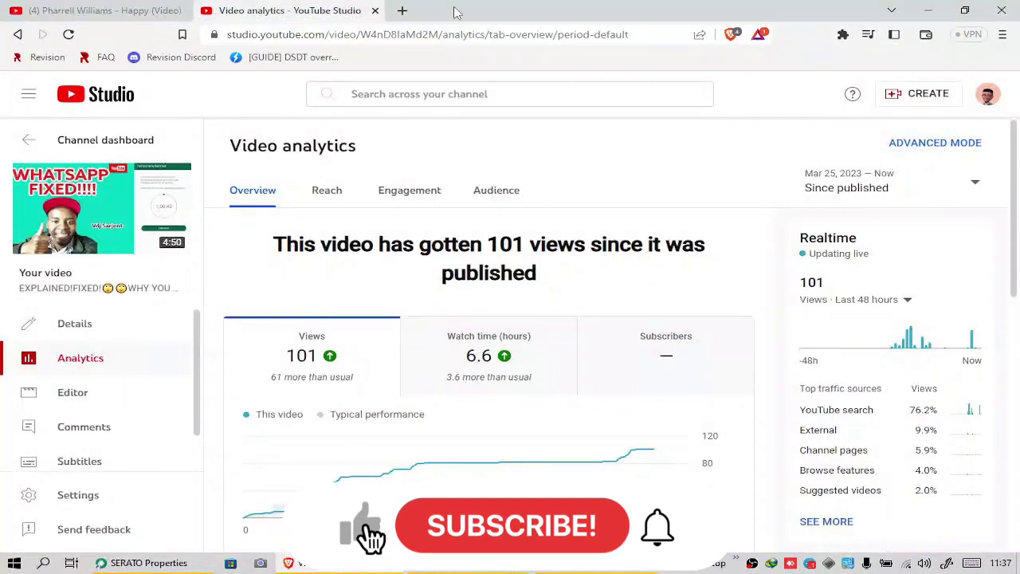
left_click(402, 10)
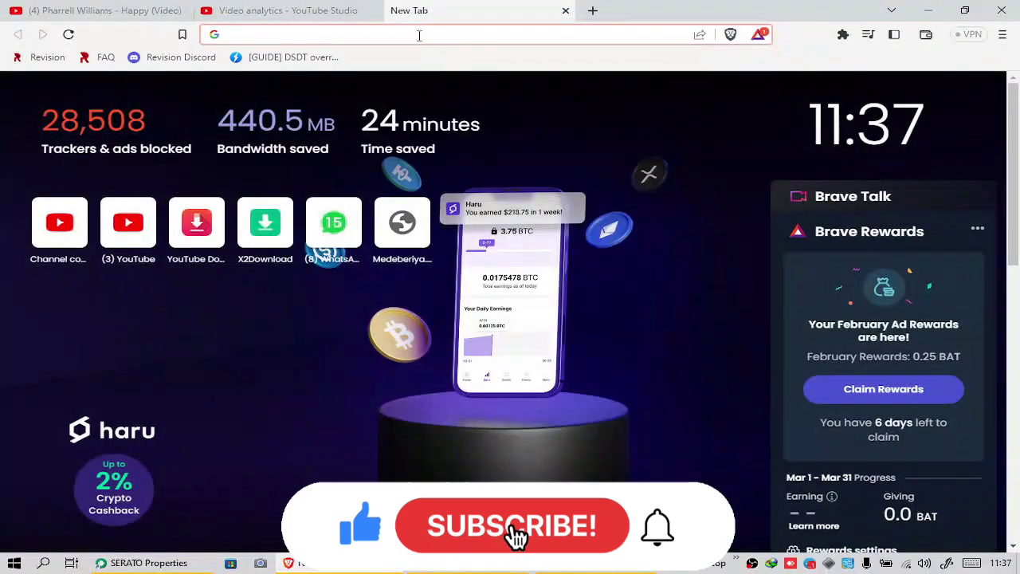
left_click(417, 34)
type("IC")
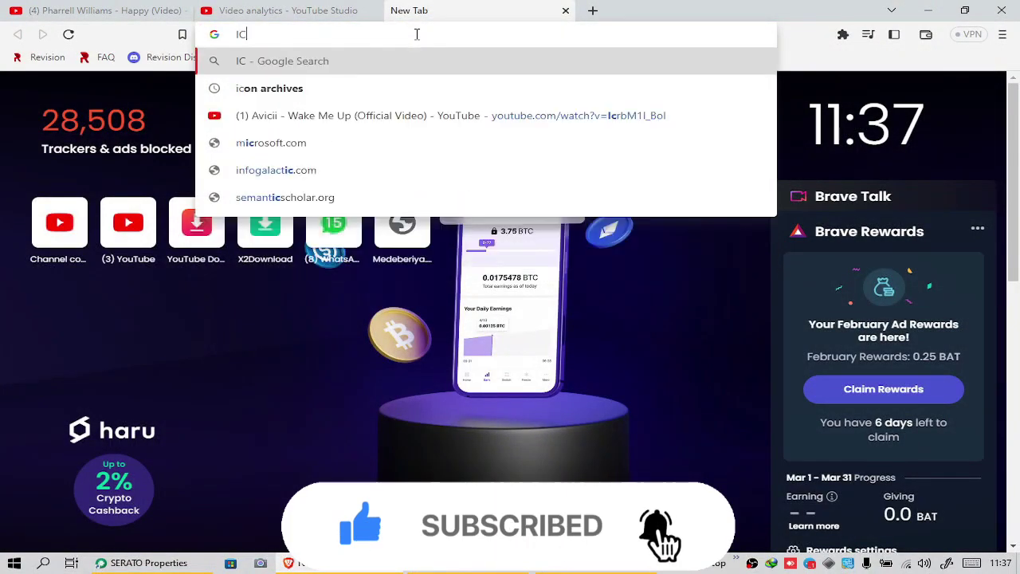
type("ON AR")
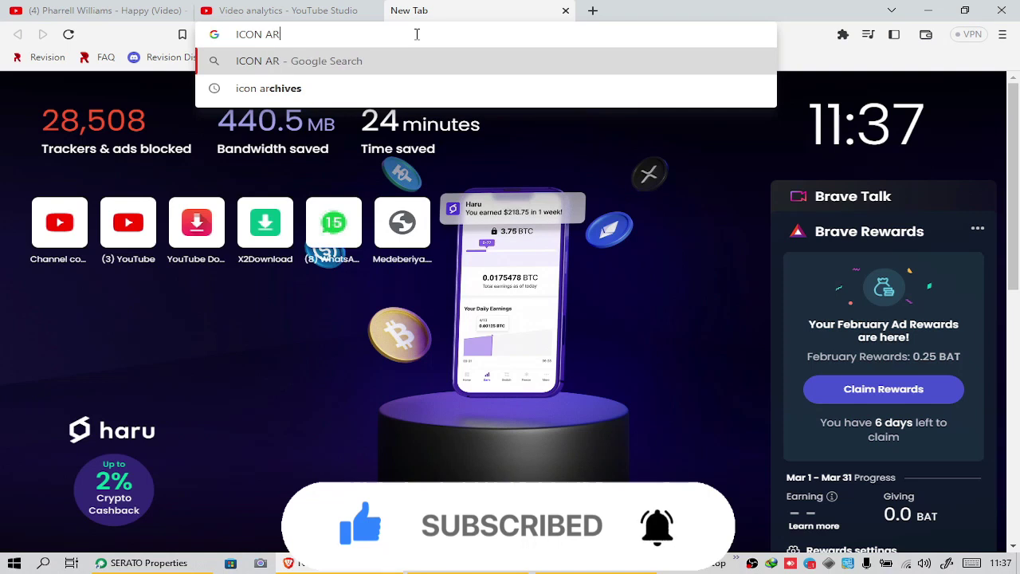
type("CHIVES")
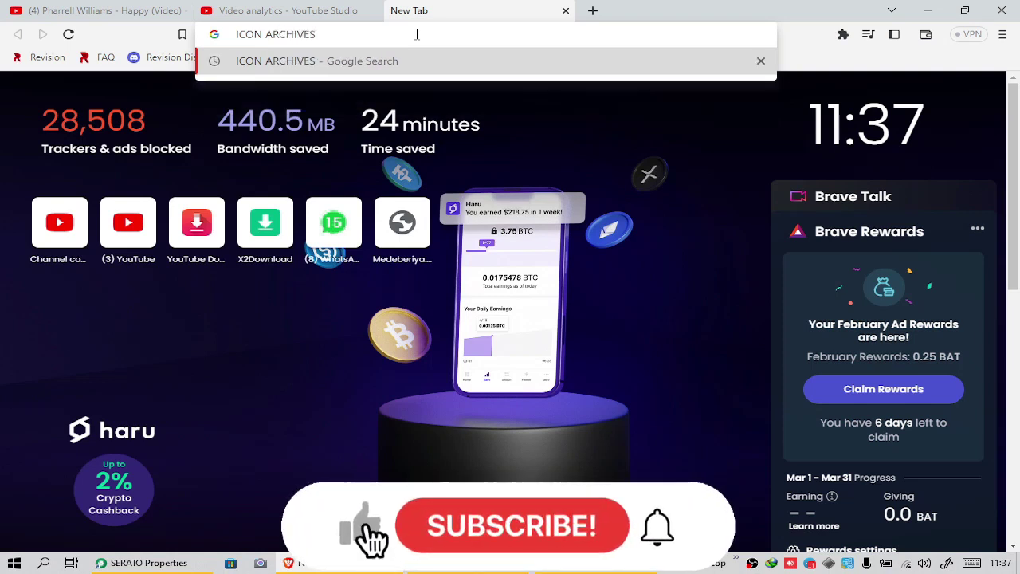
key("Return")
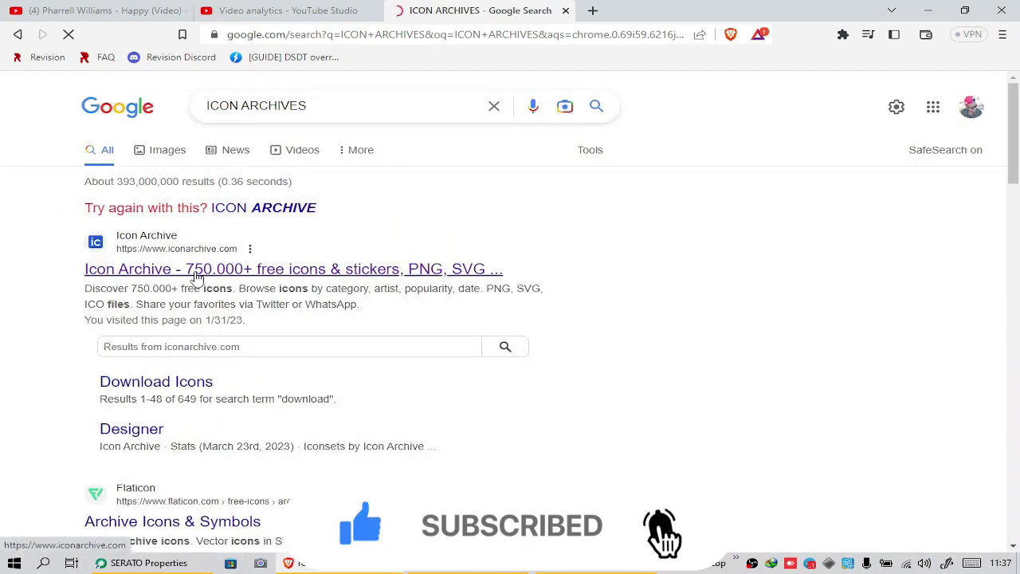
left_click(307, 280)
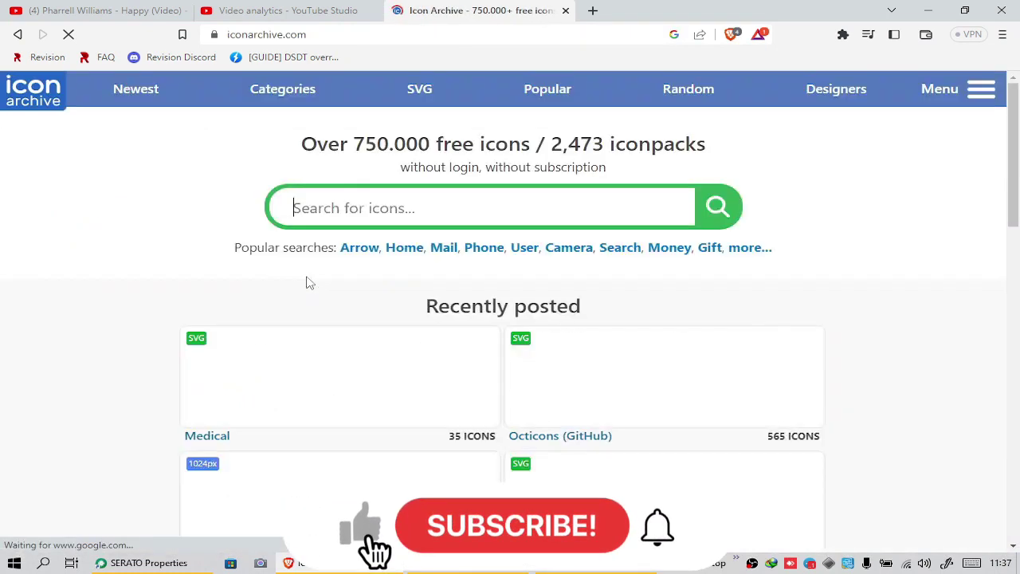
left_click(531, 194)
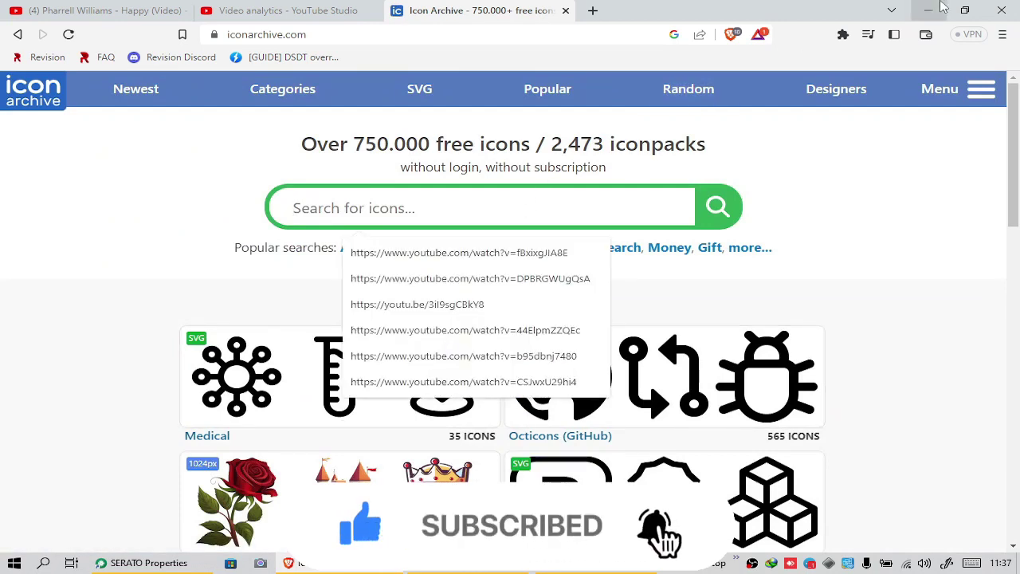
left_click(990, 8)
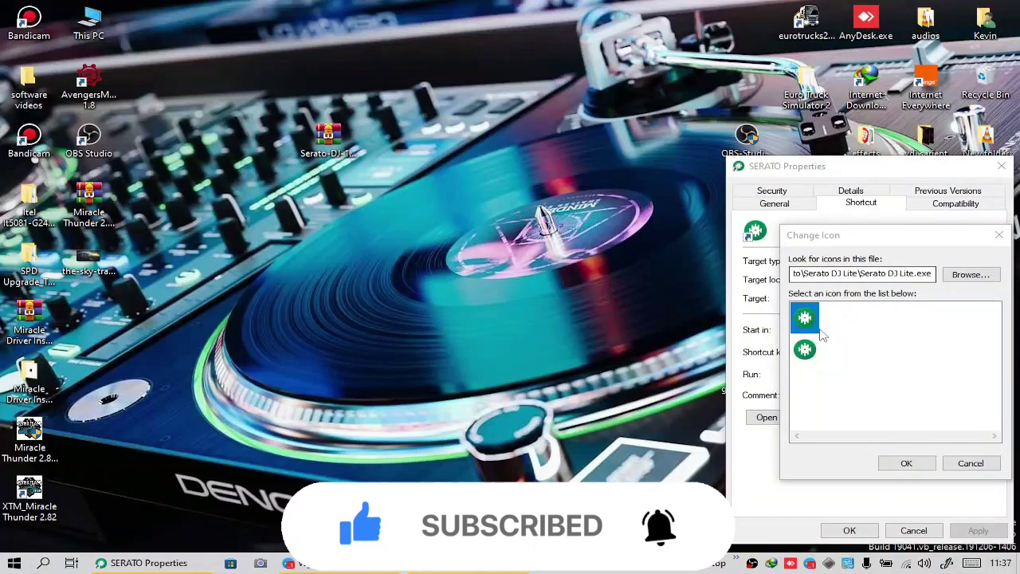
Assign the second Serato DJ Lite icon to the SERATO shortcut and save it.
left_click(807, 350)
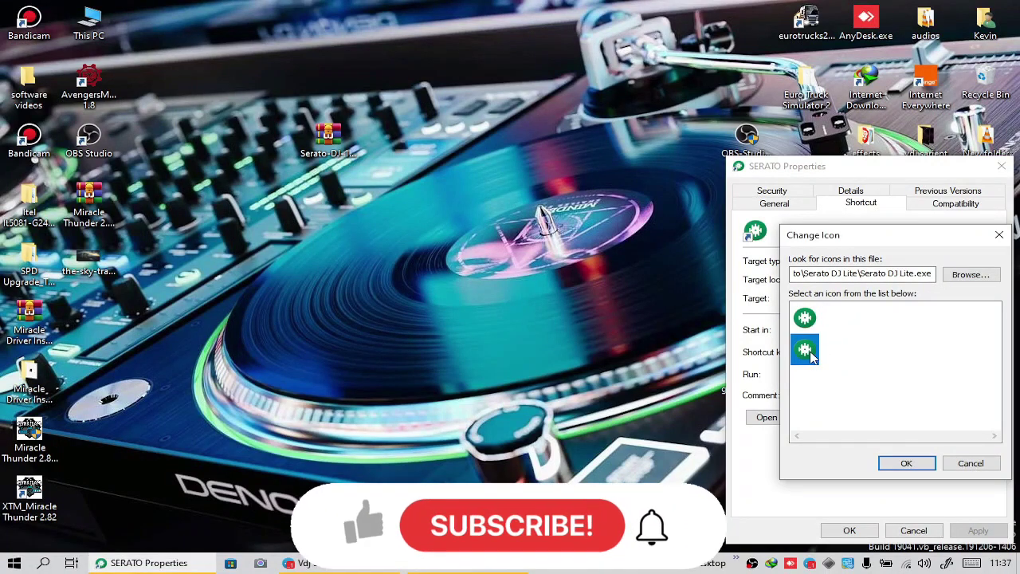
left_click(906, 463)
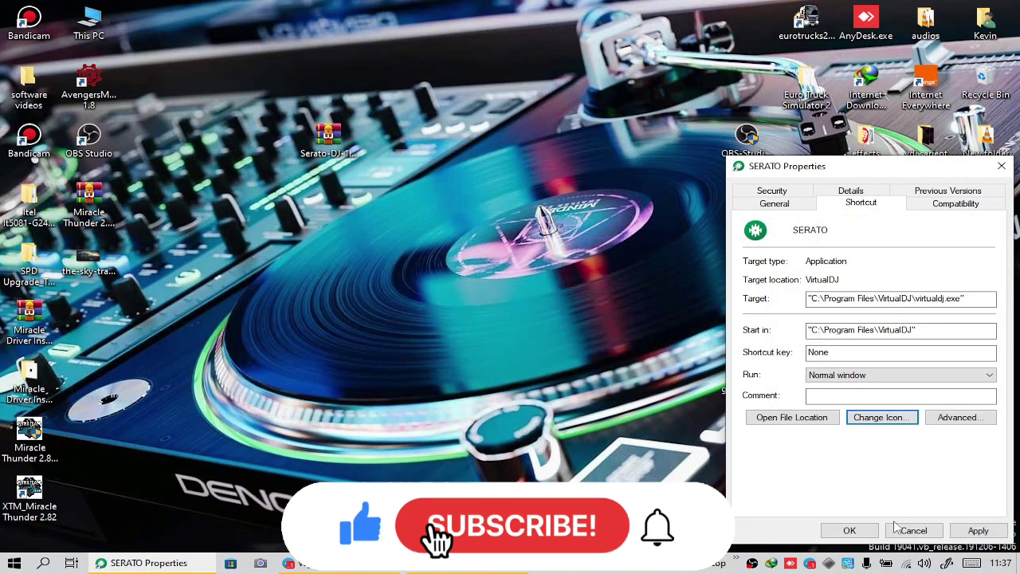
left_click(977, 531)
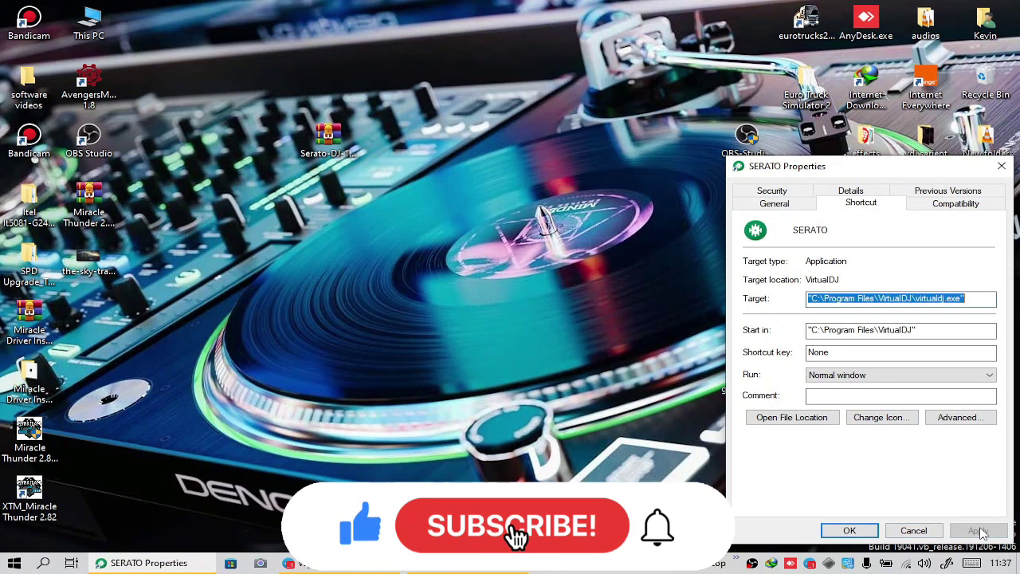
left_click(849, 532)
Refresh the desktop so the new shortcut icon shows.
left_click(605, 387)
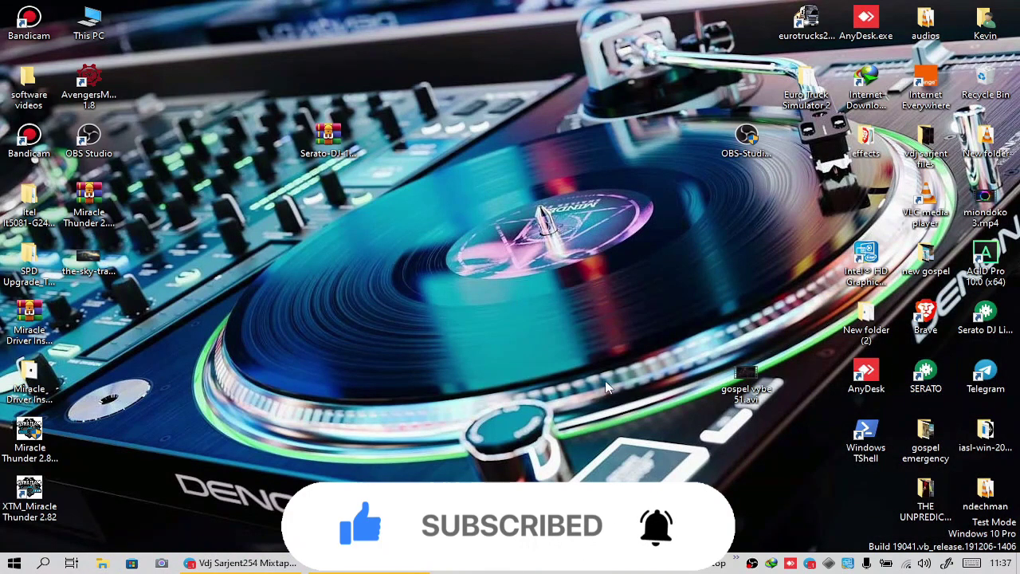
right_click(605, 386)
left_click(667, 223)
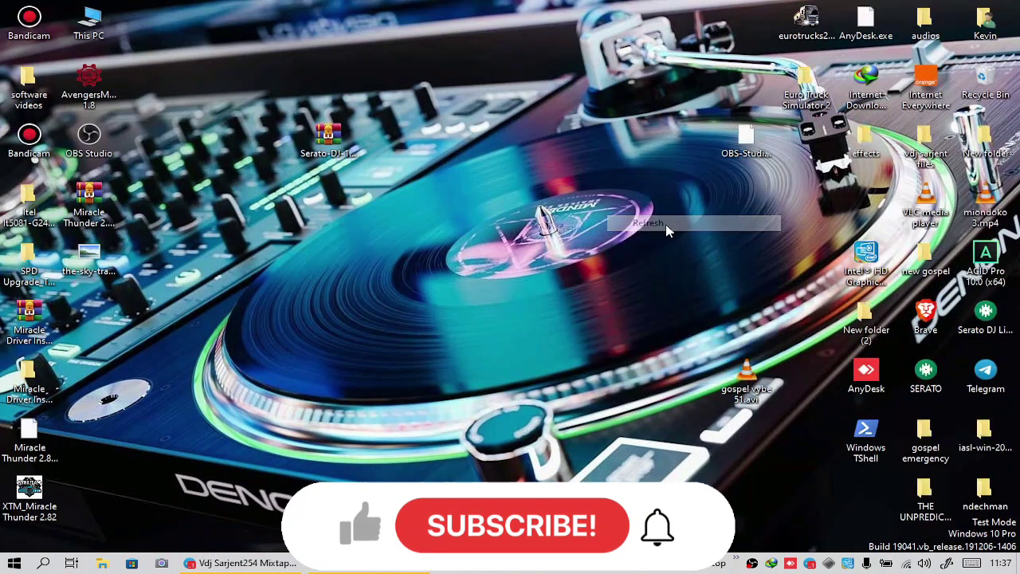